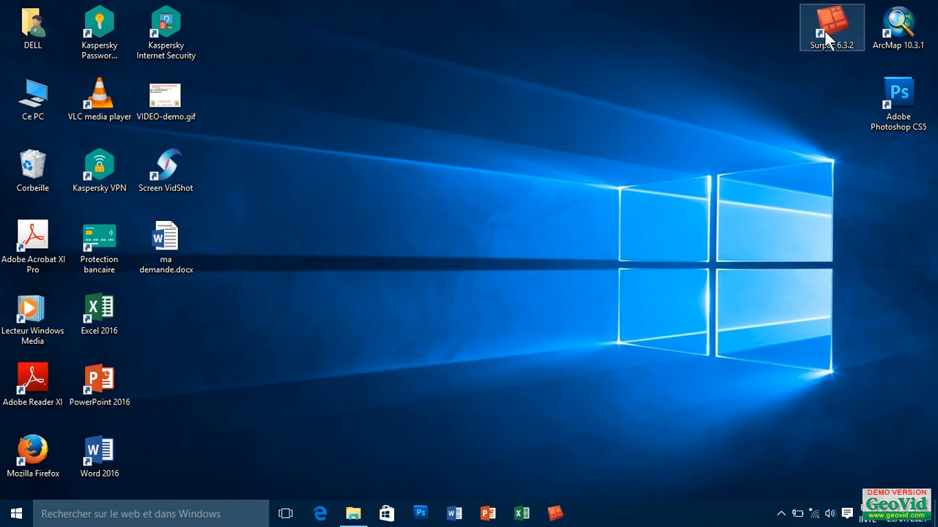
Launch Surpac 6.3.2 and display the Blast design menu set
double_click(824, 30)
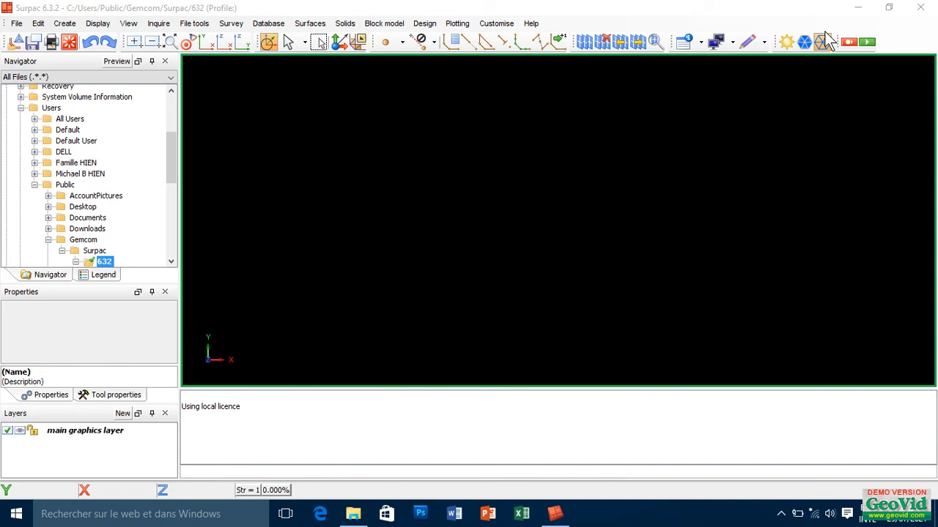
right_click(704, 28)
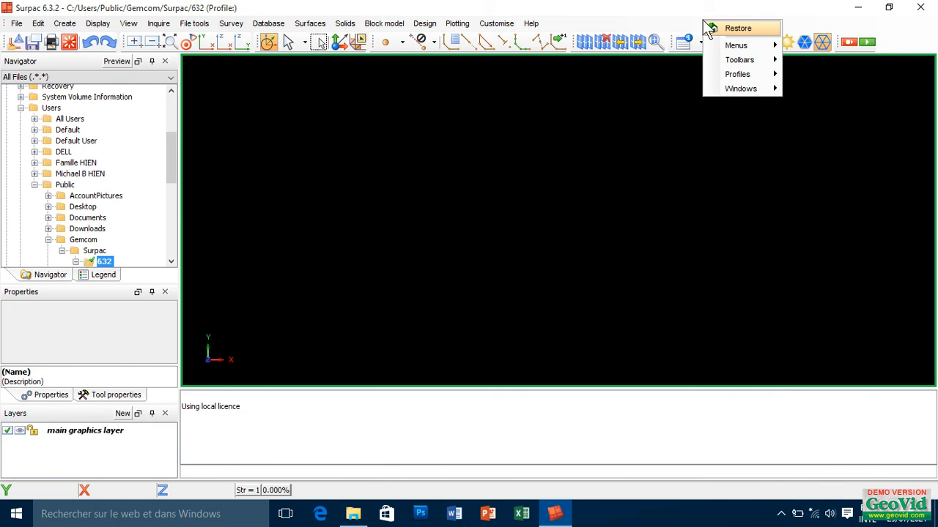
mouse_move(734, 47)
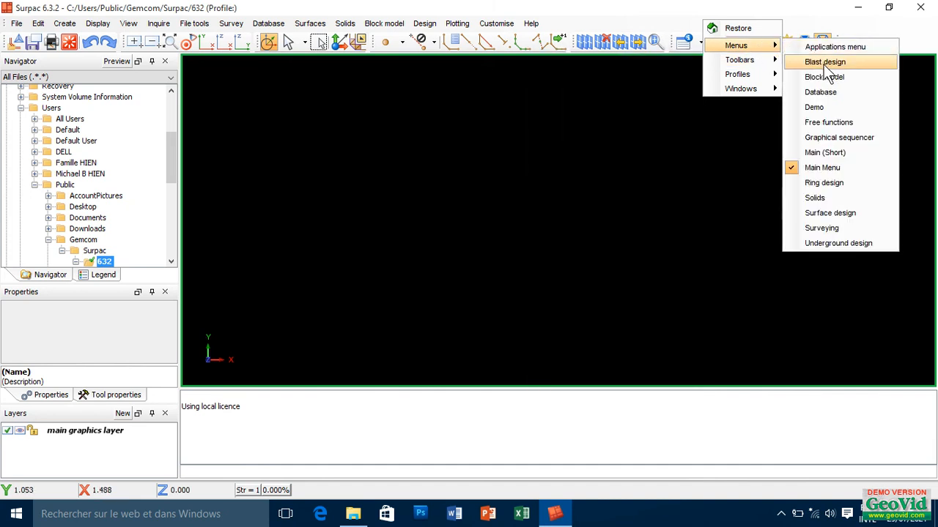
click(823, 63)
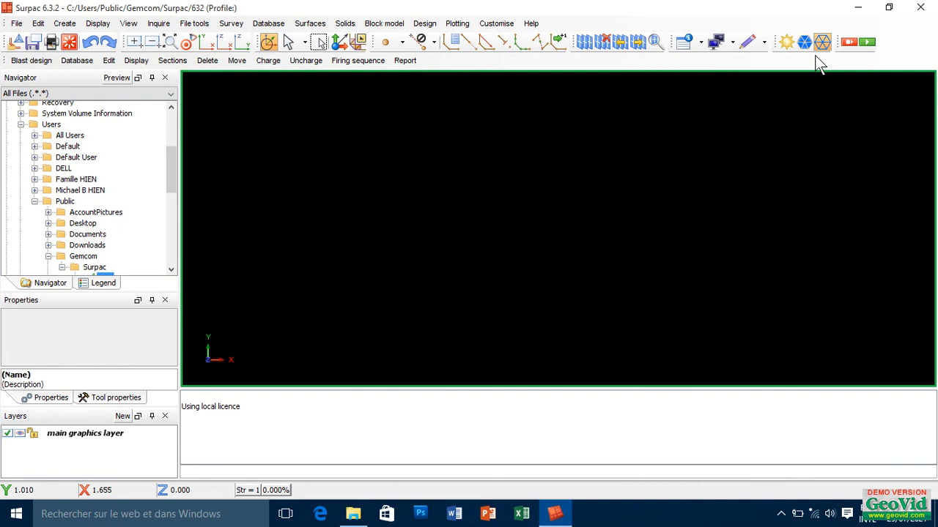
Load the blastdesign profile
right_click(757, 29)
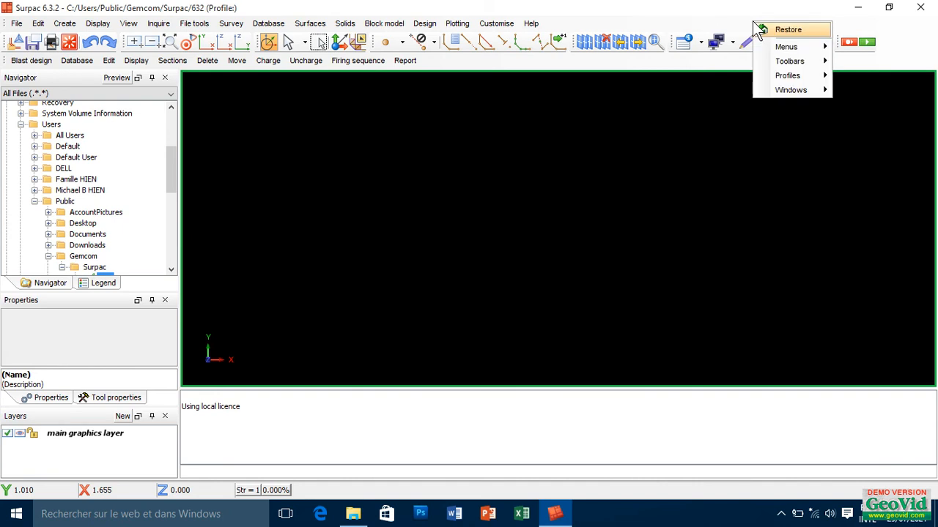
mouse_move(785, 77)
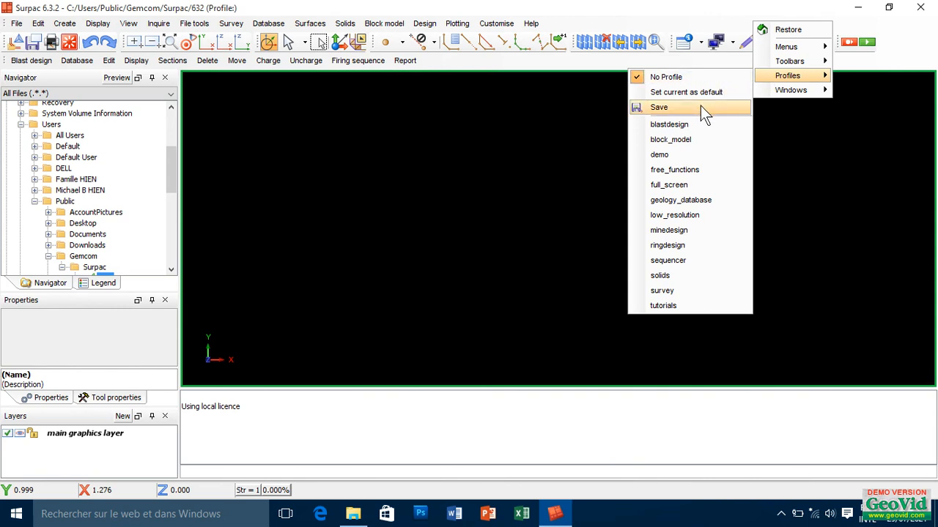
click(693, 124)
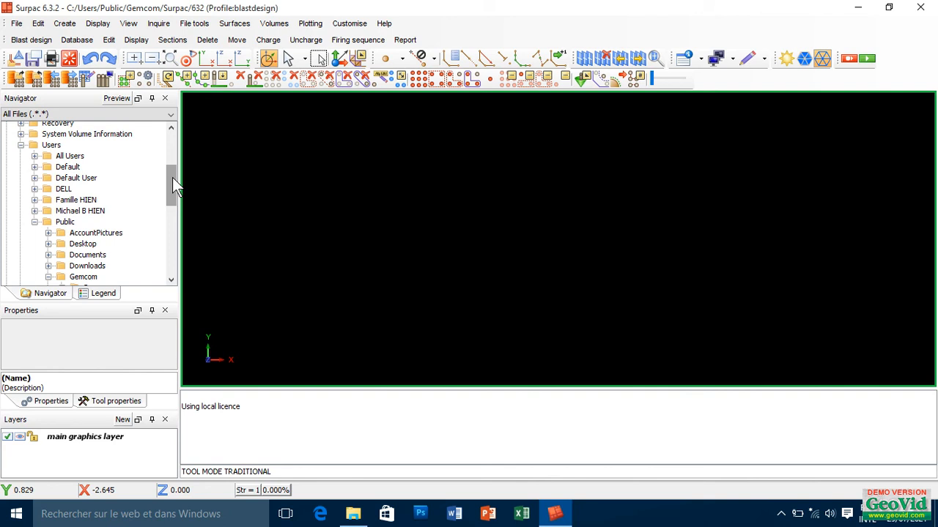
Create a folder named "mon travail" inside the tutorials folder of mick-working
drag(172, 178, 168, 147)
double_click(59, 167)
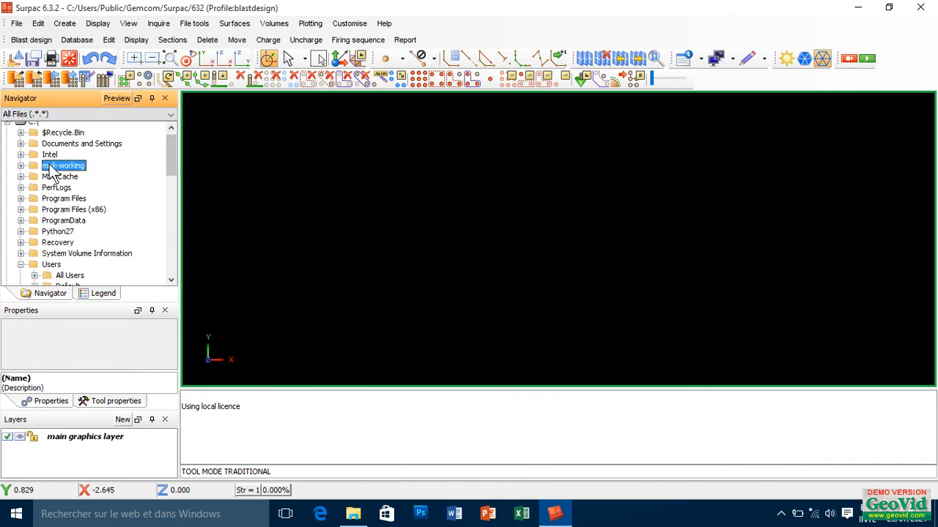
double_click(53, 172)
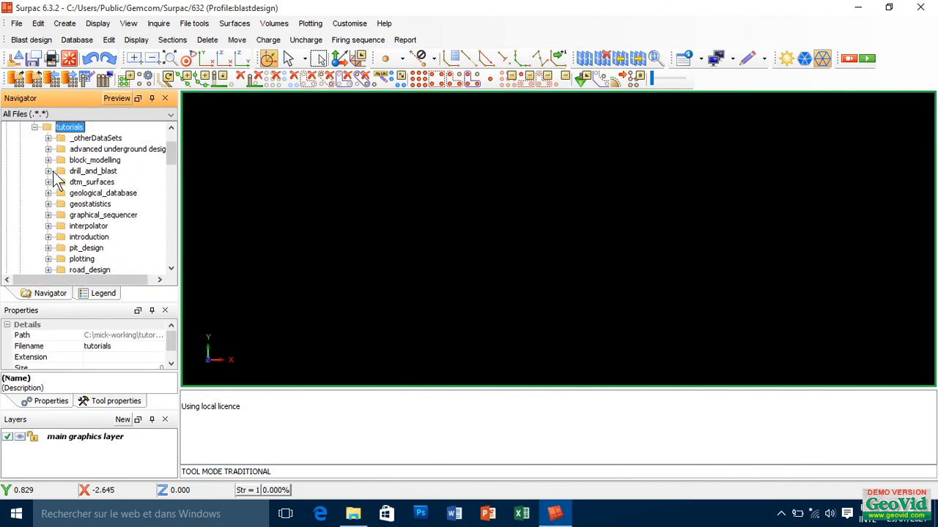
right_click(71, 137)
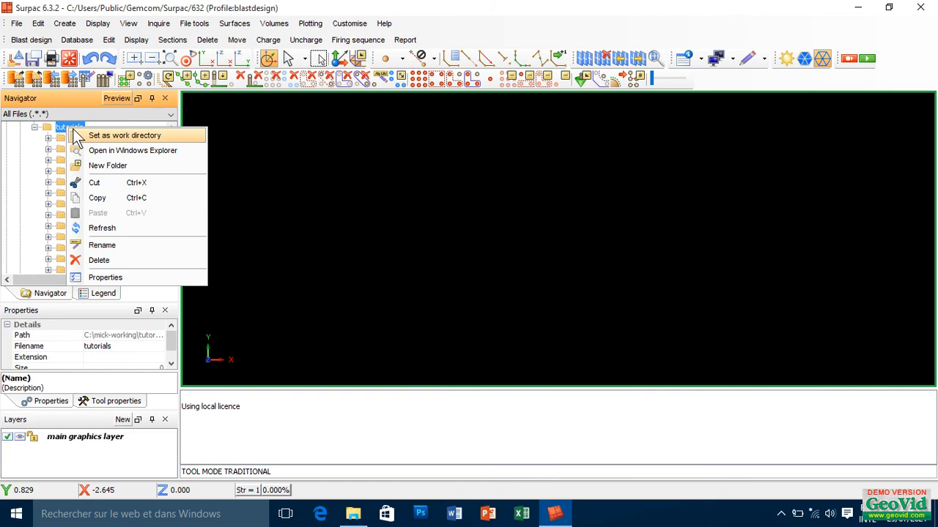
click(93, 167)
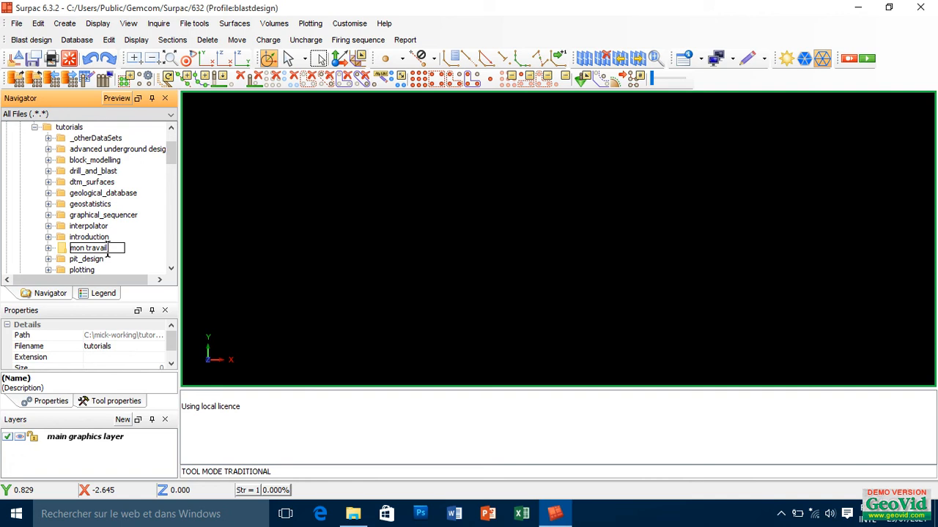
key(Return)
Set the "mon travail" folder as the work directory
click(77, 250)
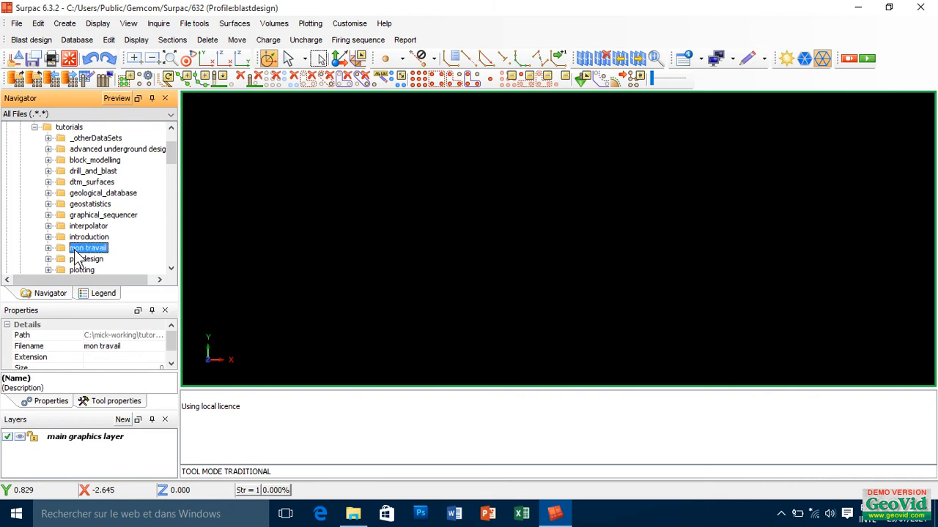
right_click(78, 257)
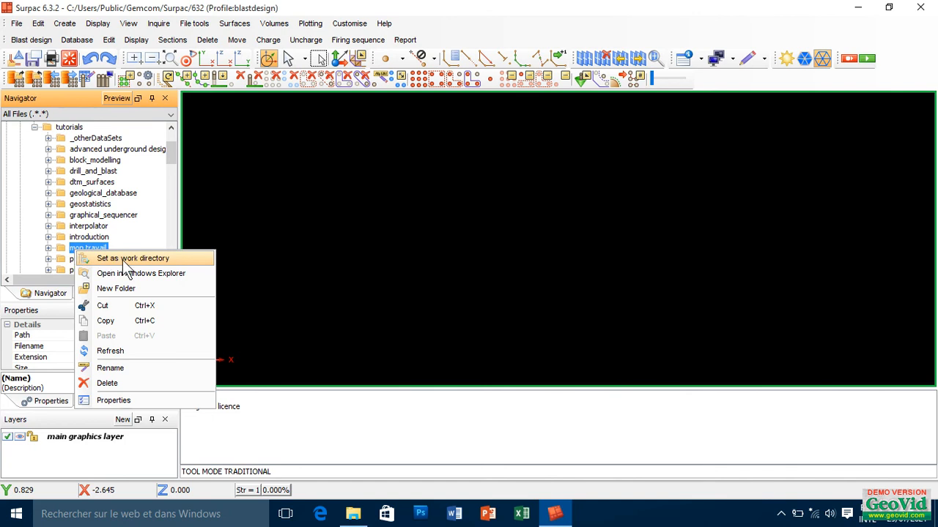
click(125, 259)
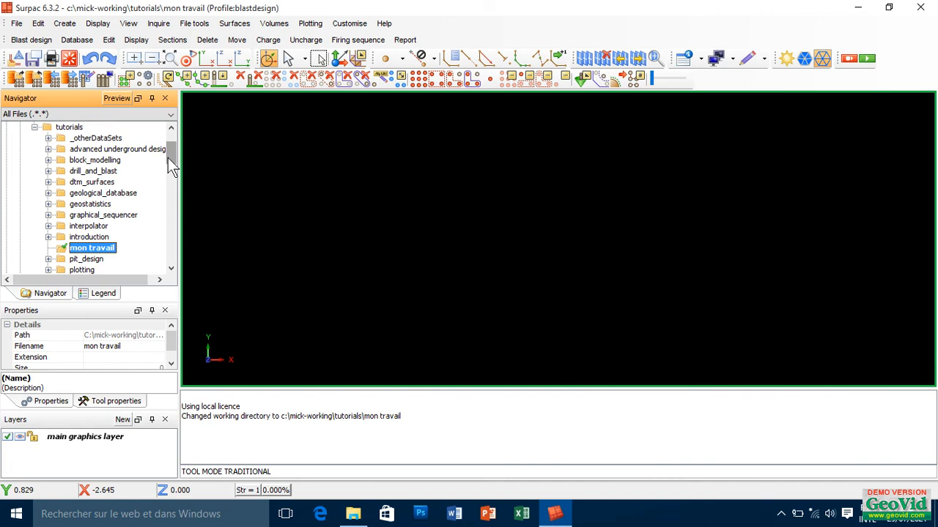
Open the string file bench960_950.str from the drill_and_blast tutorial folder in the graphics view
double_click(74, 173)
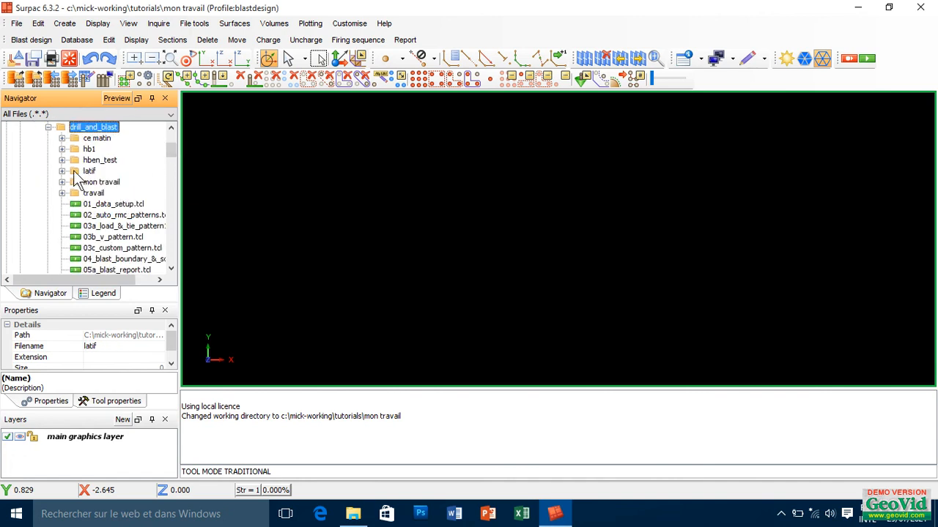
drag(173, 154, 174, 168)
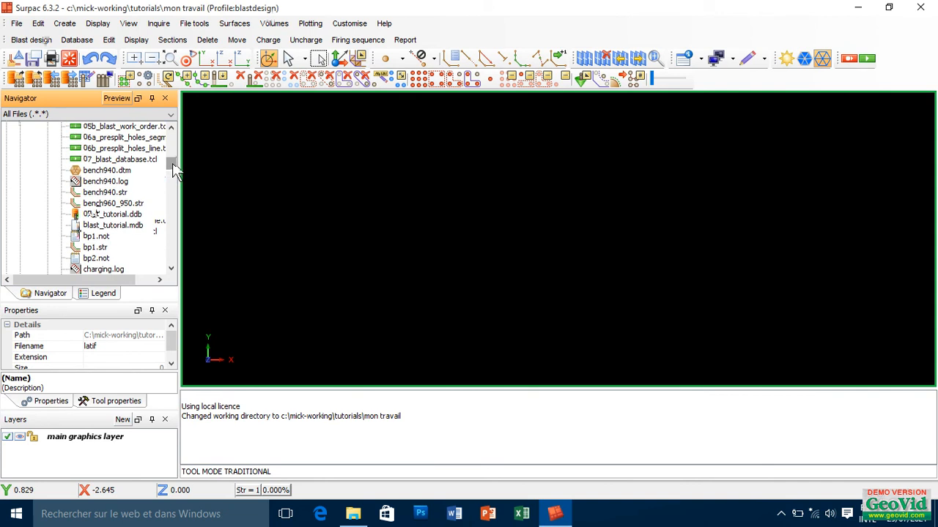
click(124, 205)
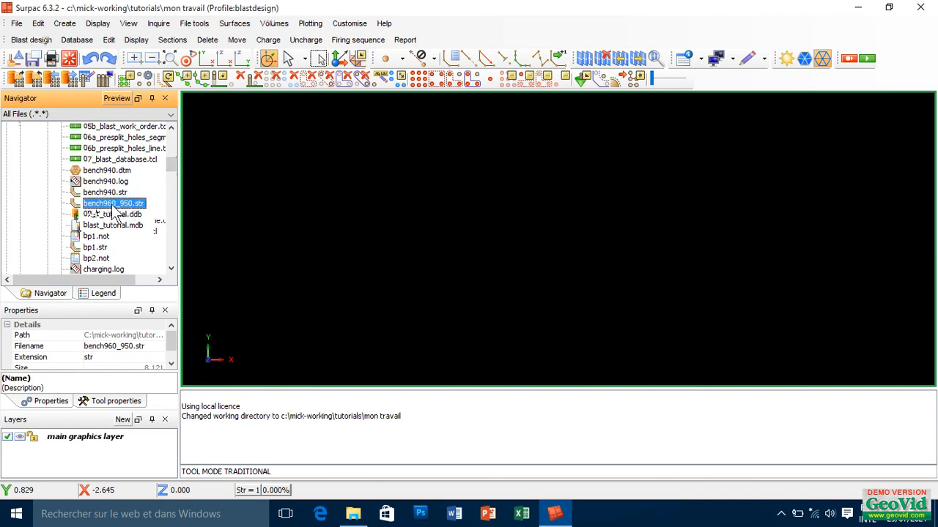
double_click(112, 205)
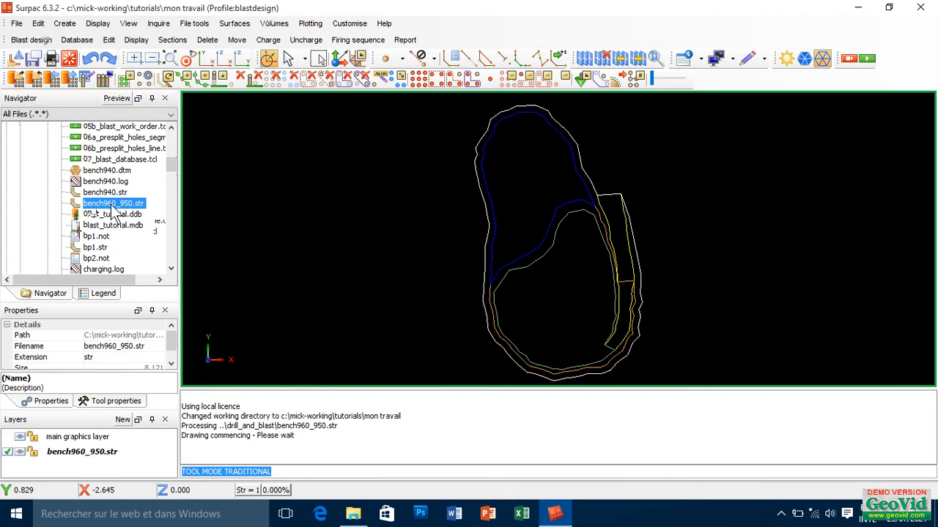
drag(114, 211, 129, 235)
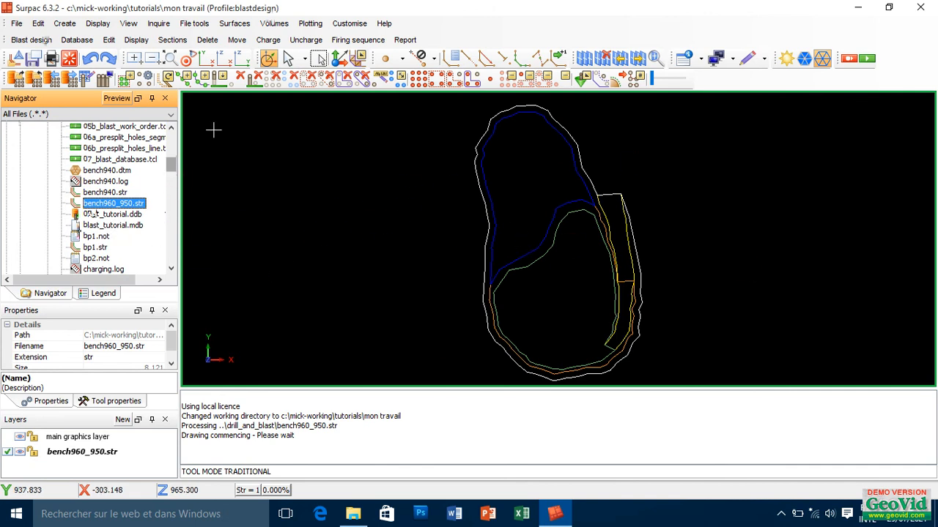
Load rmc_960.str from the drill_and_blast folder into the graphics view along with the bench strings
drag(167, 166, 167, 183)
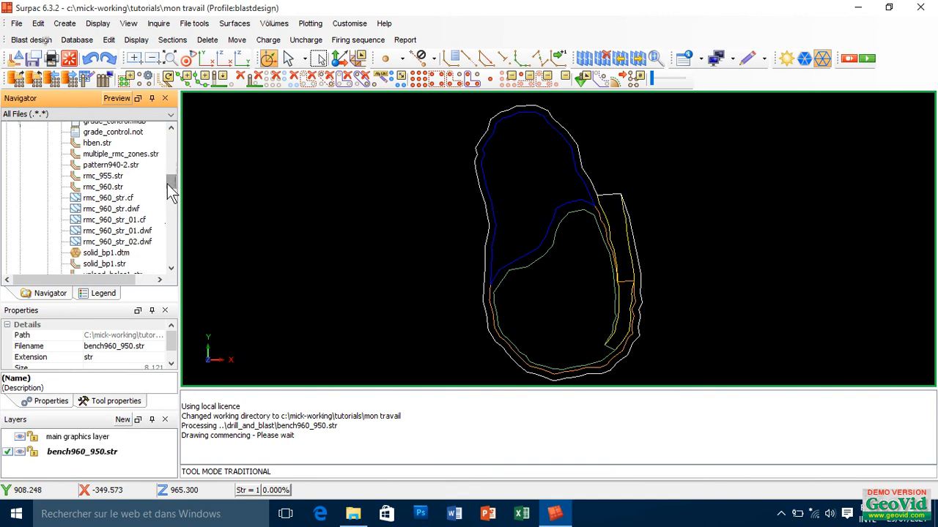
click(93, 188)
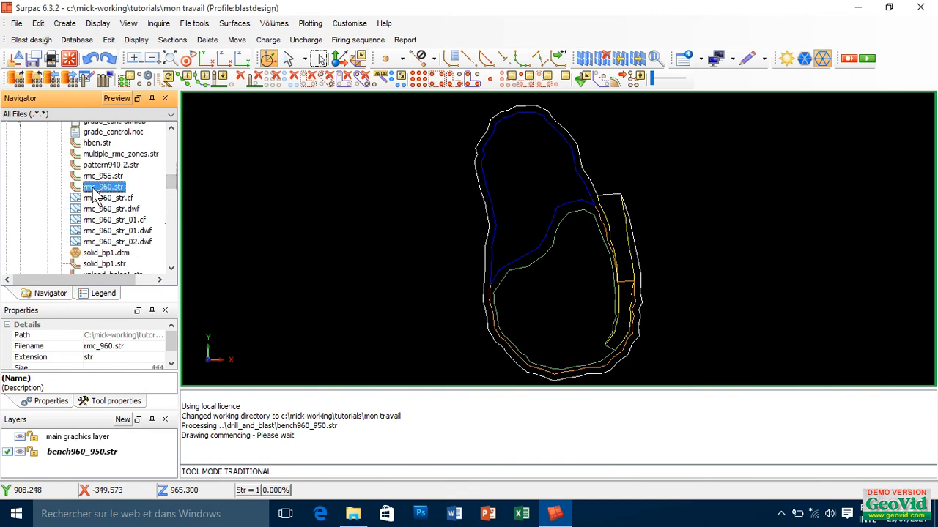
drag(95, 192, 503, 213)
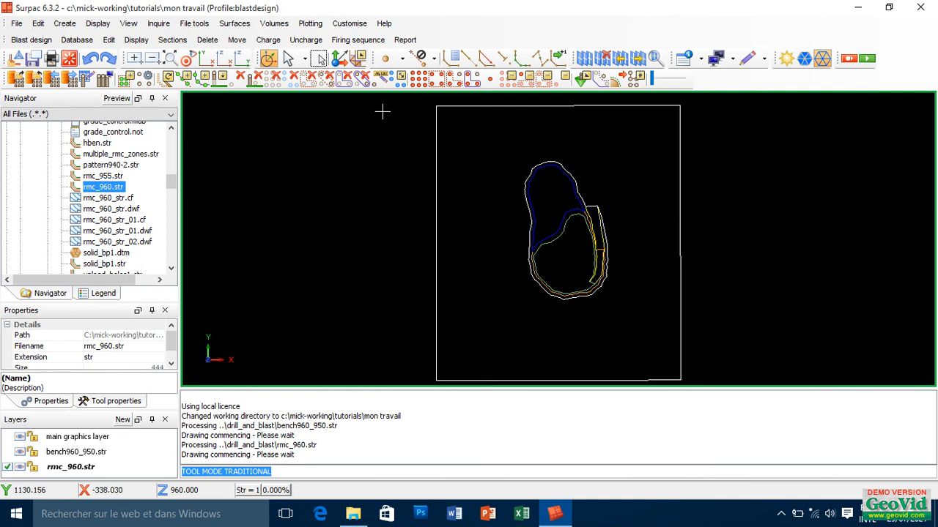
Start a blast pattern with a rectangle about 518 wide and 307 high over the lower pit, rotated to about -16.6°, and apply the area
click(31, 41)
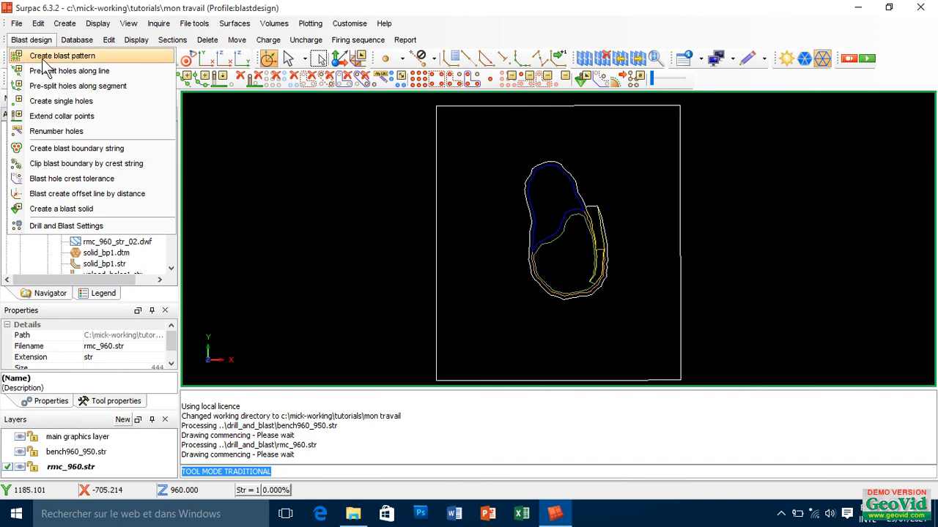
click(47, 58)
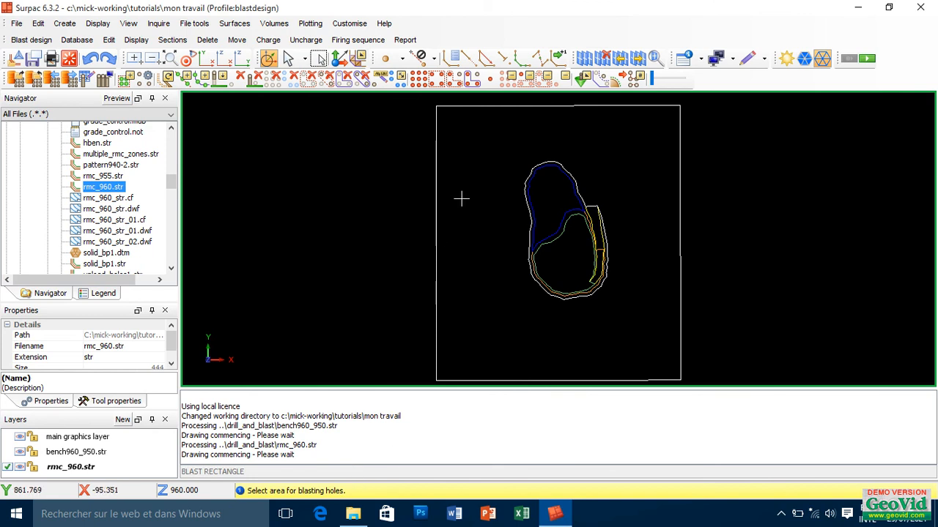
drag(482, 235, 650, 335)
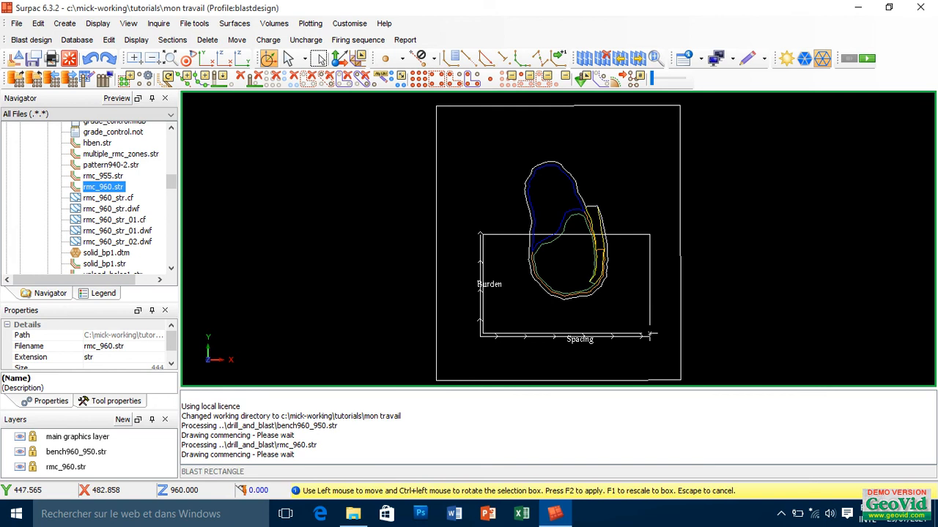
ctrl+drag(651, 336, 621, 293)
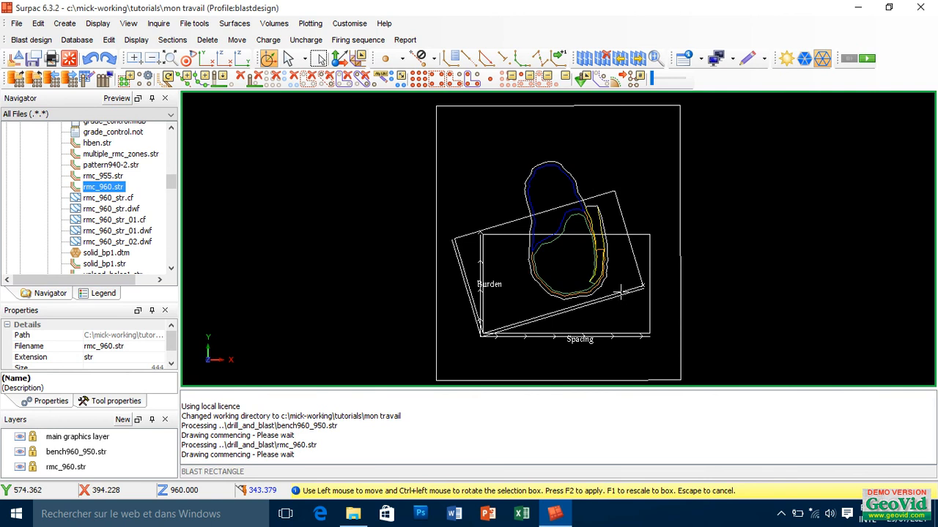
ctrl+drag(620, 293, 621, 293)
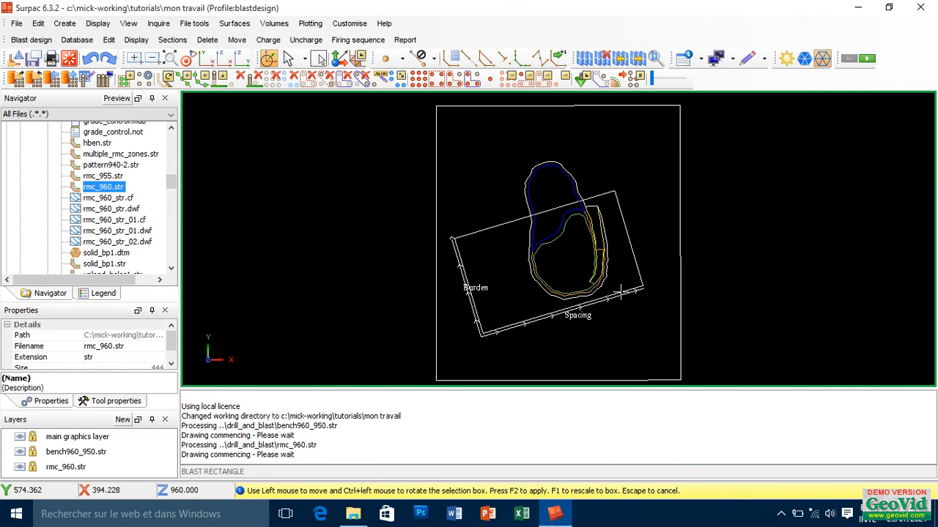
key(F2)
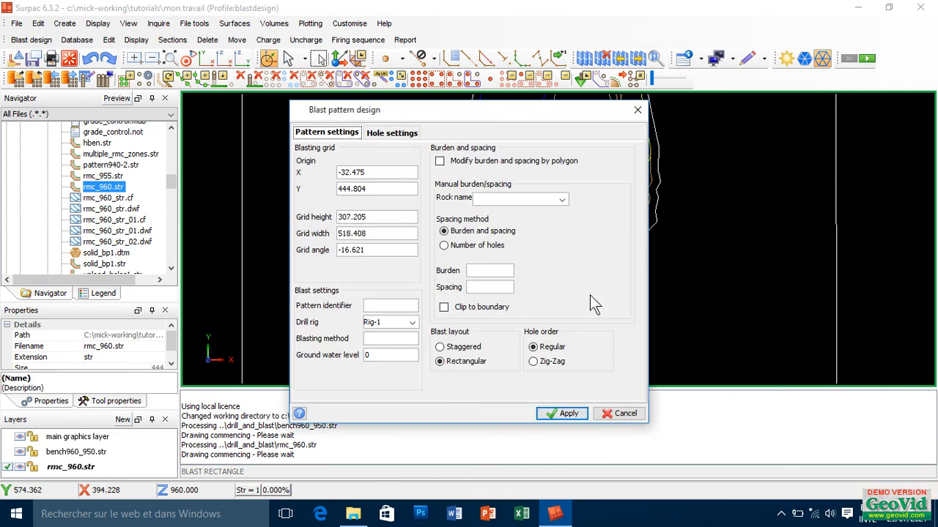
Set the blast pattern identifier to "mon travail" and the blasting method to "row to row"
click(370, 306)
text(mon t)
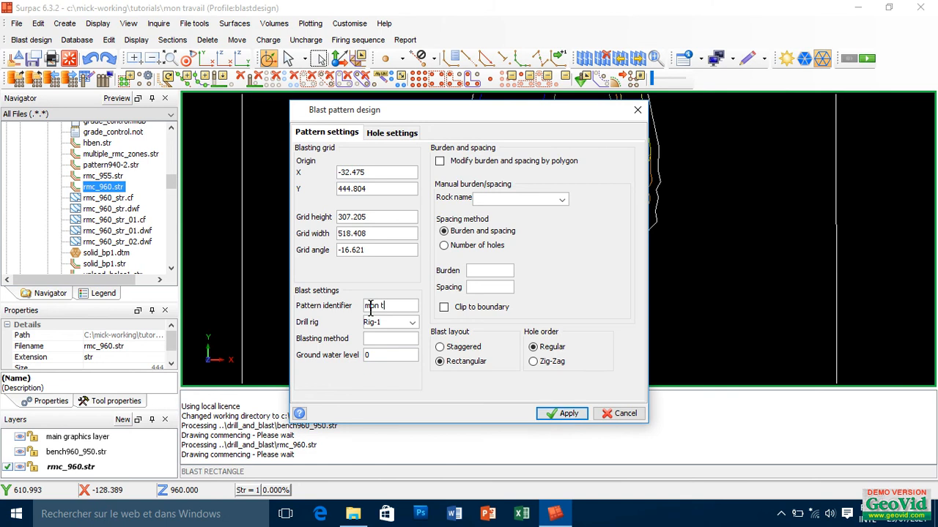
text(a)
key(BackSpace)
text(ravail)
click(385, 337)
text(row )
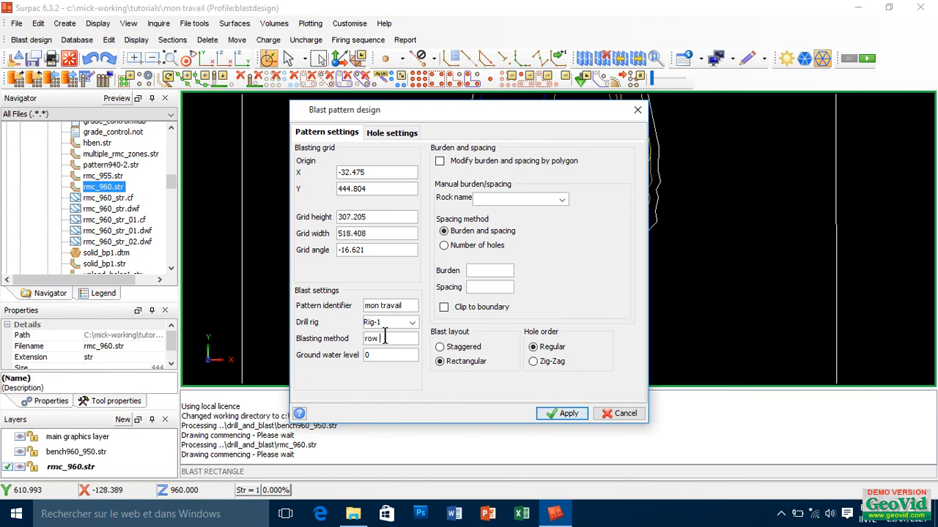
text(to row)
Choose Laterite as the pattern's rock name, with a burden of 2 and a spacing of 6
click(557, 206)
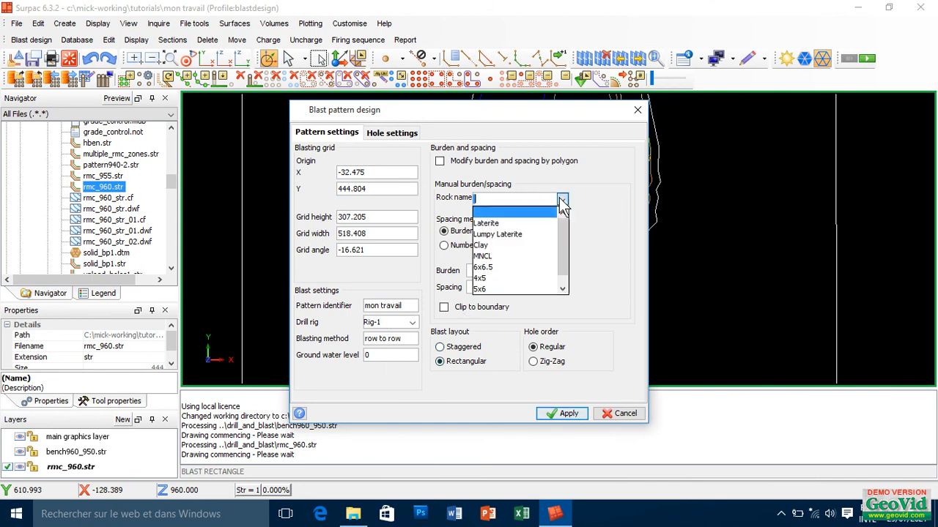
click(526, 229)
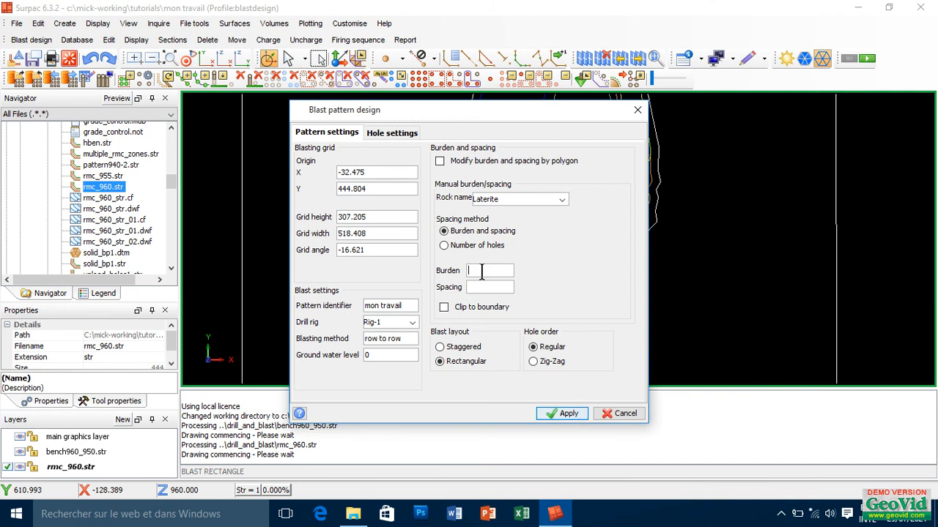
text(2)
click(481, 287)
text(6)
In the hole settings, set the fixed collar elevation to 960
click(382, 136)
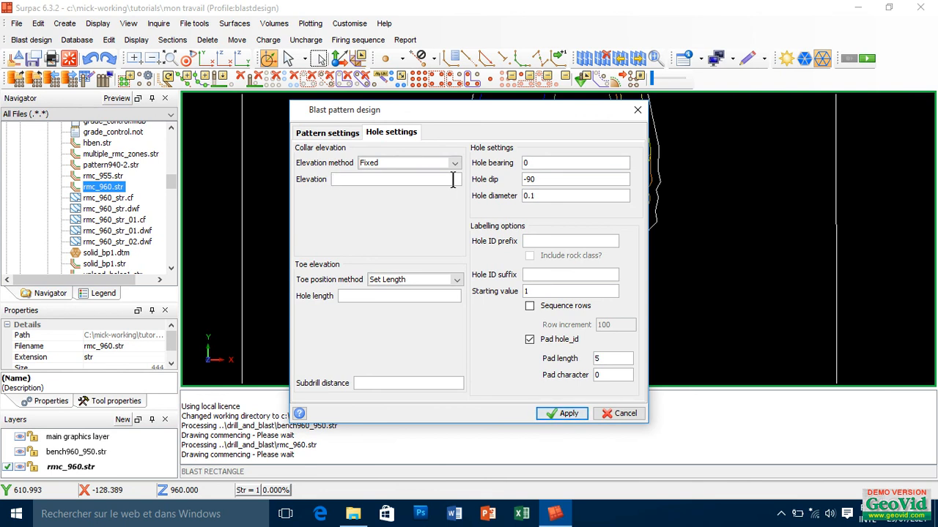
text(9600)
key(BackSpace)
key(BackSpace)
text(0)
Set the toe position by Set Elevation at 955 and generate the blast pattern with hole ID padding turned off
click(456, 279)
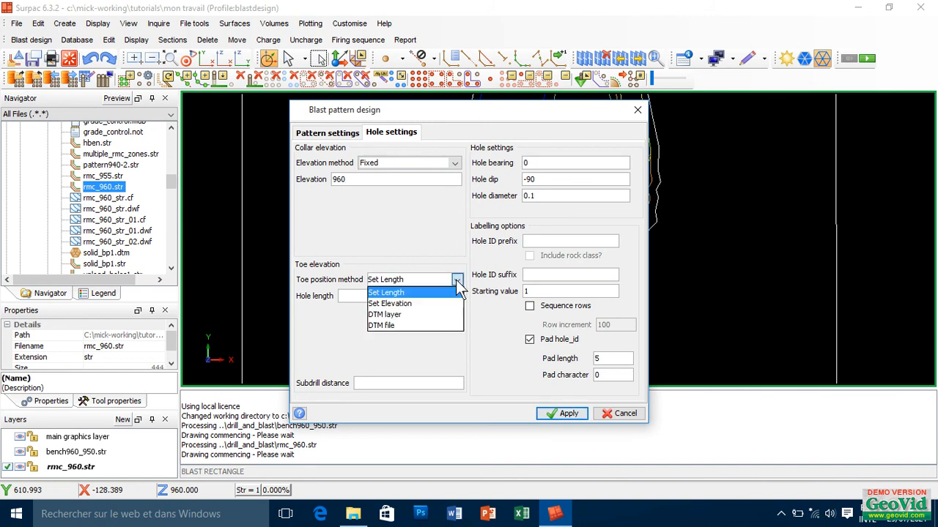
click(424, 305)
click(432, 295)
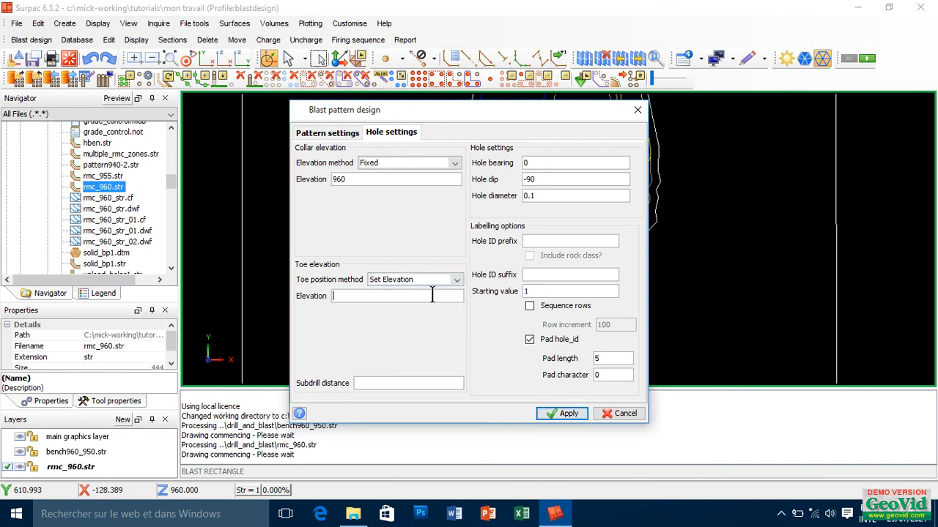
text(955)
click(529, 340)
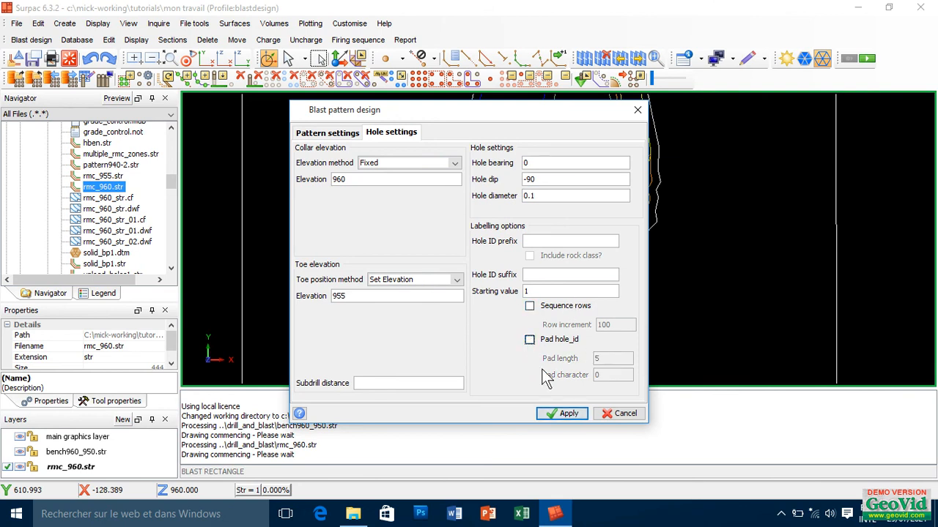
click(557, 415)
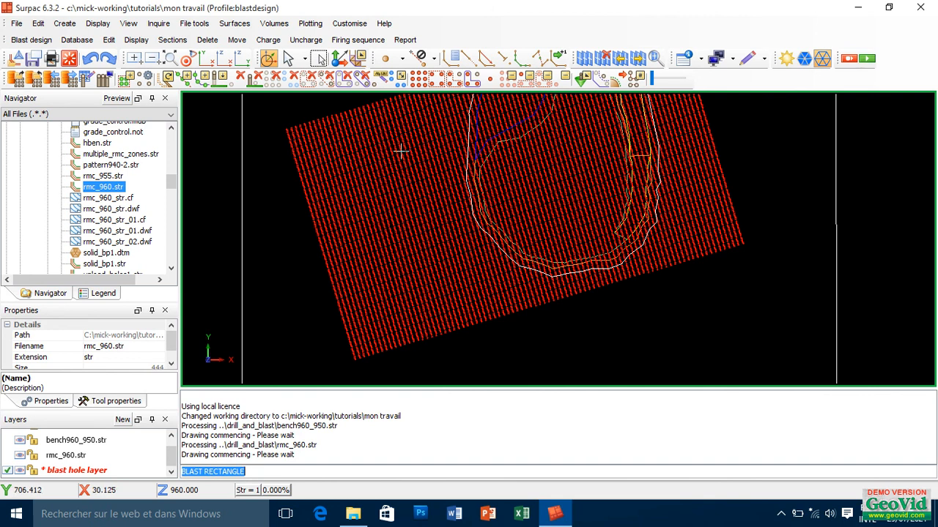
Try to delete the blast holes outside a boundary, using the pit string on the west side as the limit
click(208, 39)
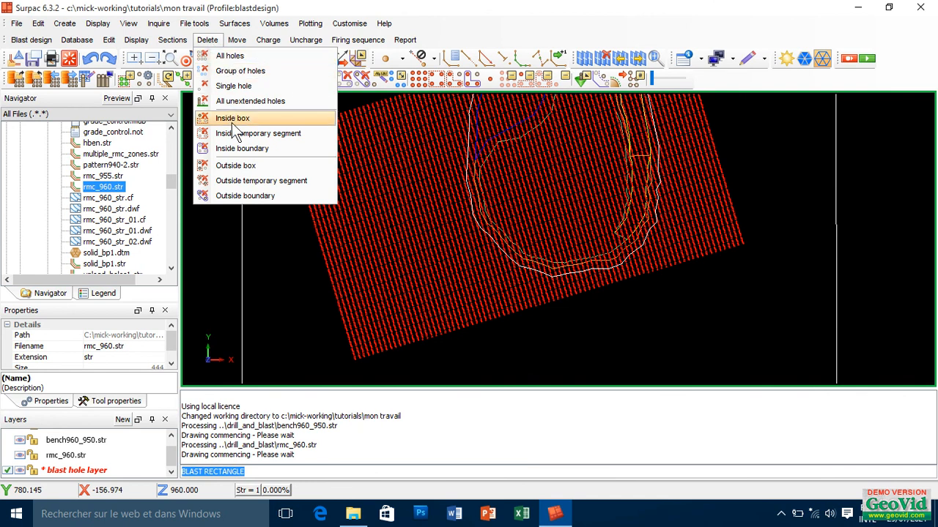
click(237, 195)
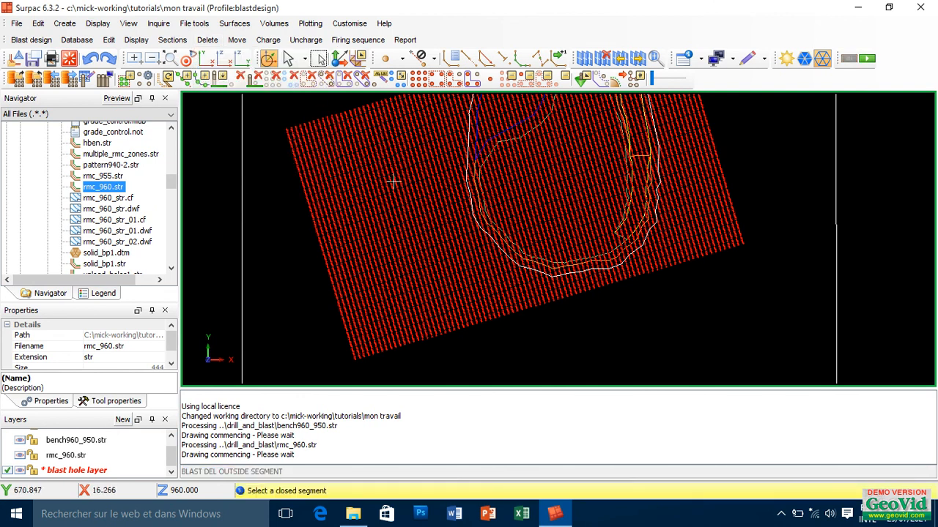
click(485, 160)
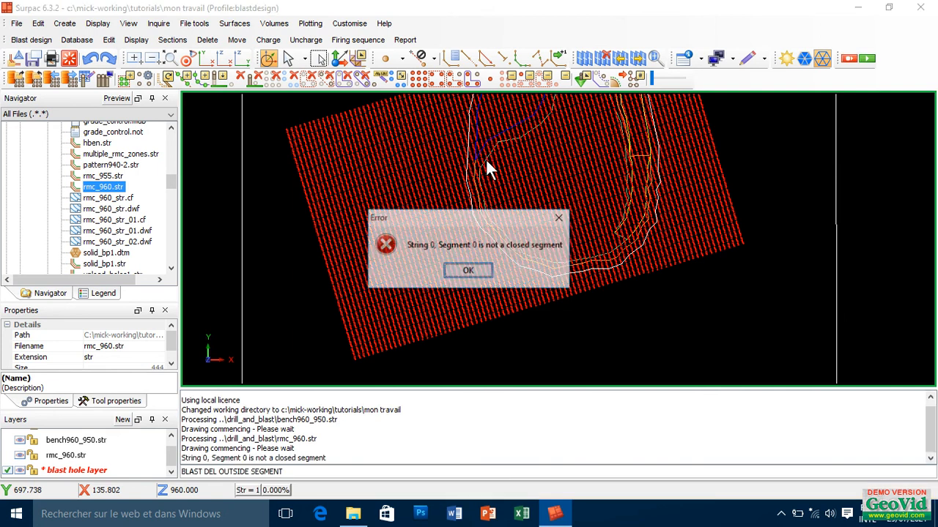
click(467, 272)
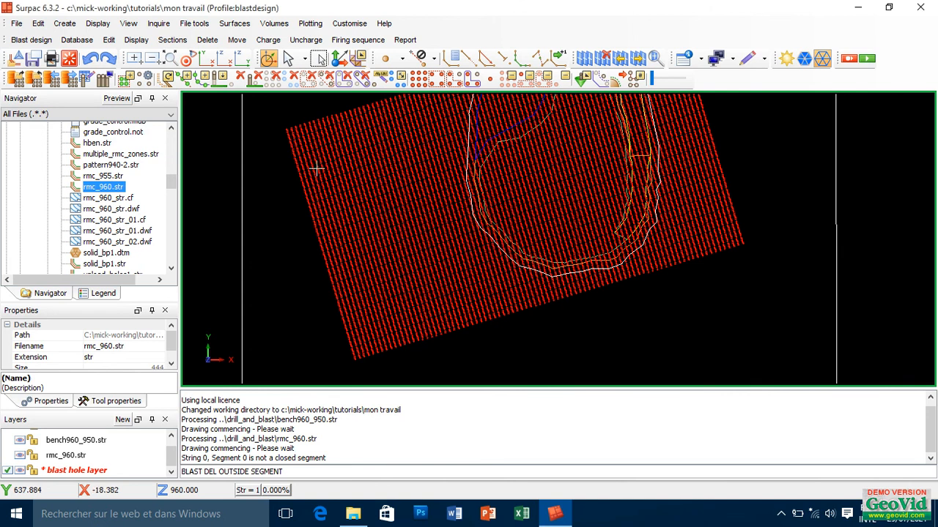
Delete the blast holes outside the closed green boundary segment that encloses the lower pit floor
click(171, 59)
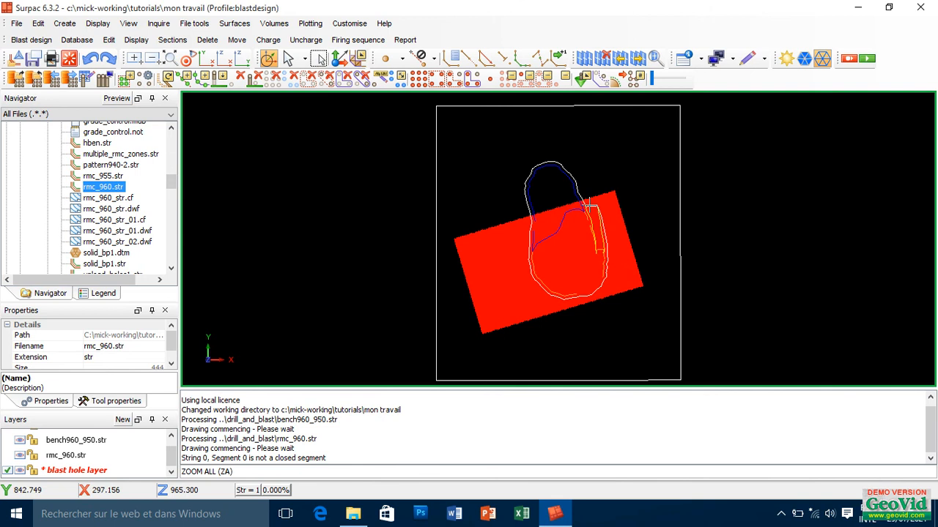
scroll(586, 204, up, 3)
scroll(588, 206, up, 1)
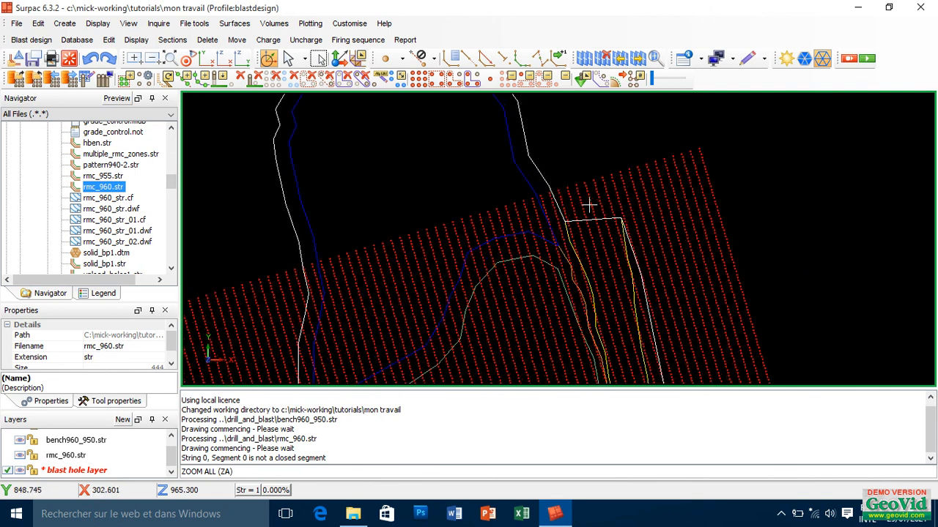
click(207, 39)
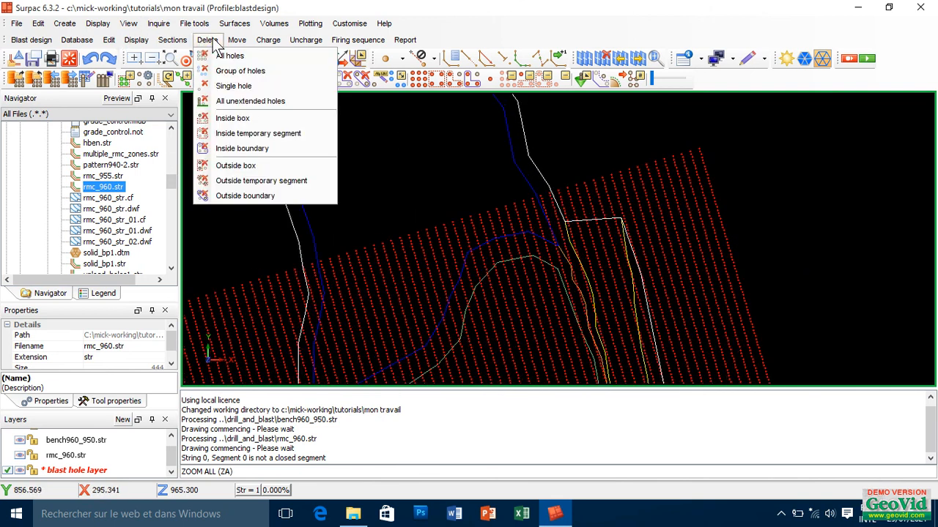
click(237, 196)
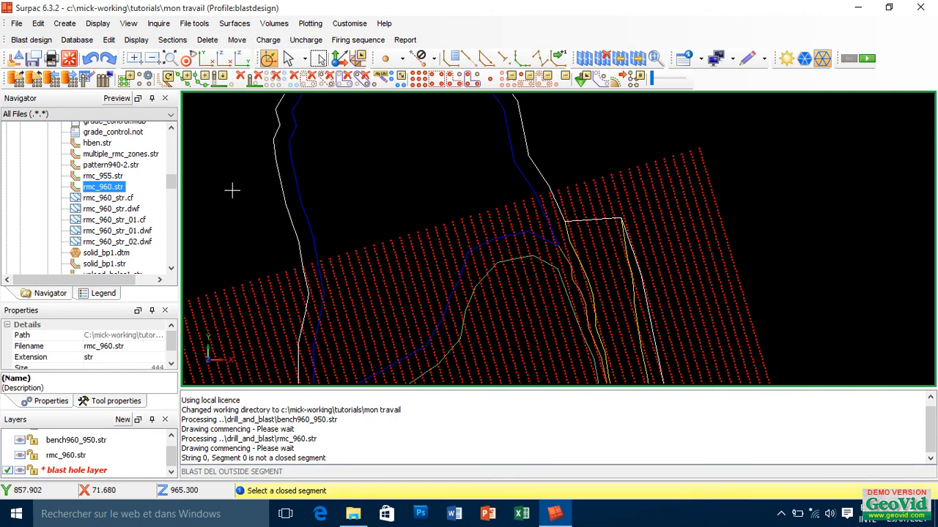
click(506, 260)
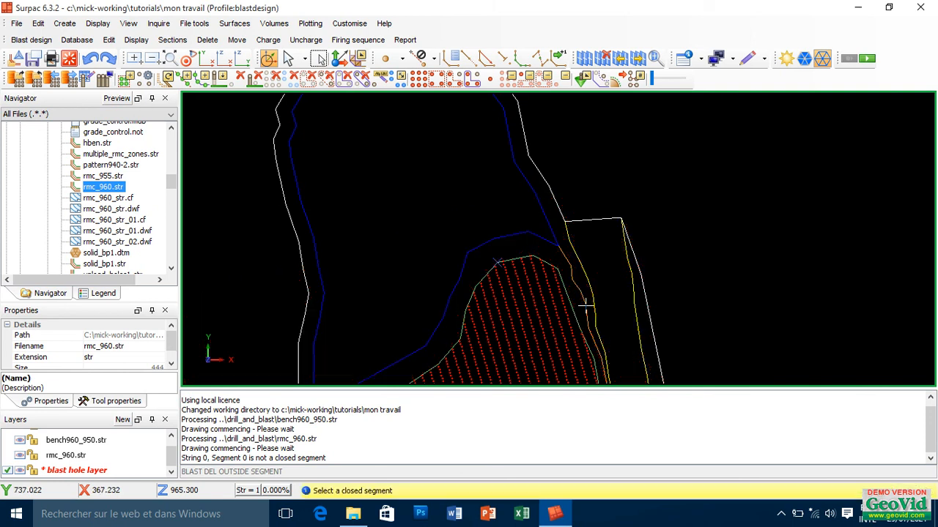
click(585, 303)
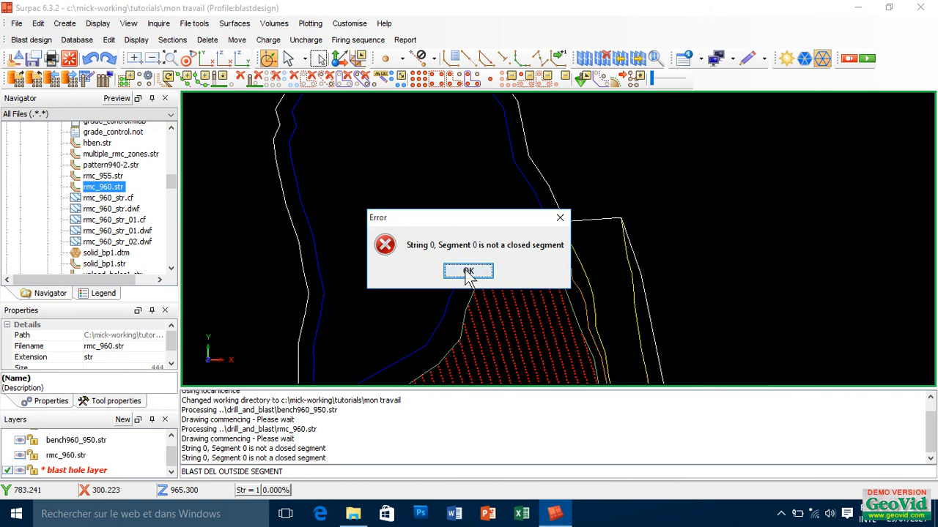
click(561, 217)
scroll(536, 261, down, 1)
scroll(537, 260, down, 3)
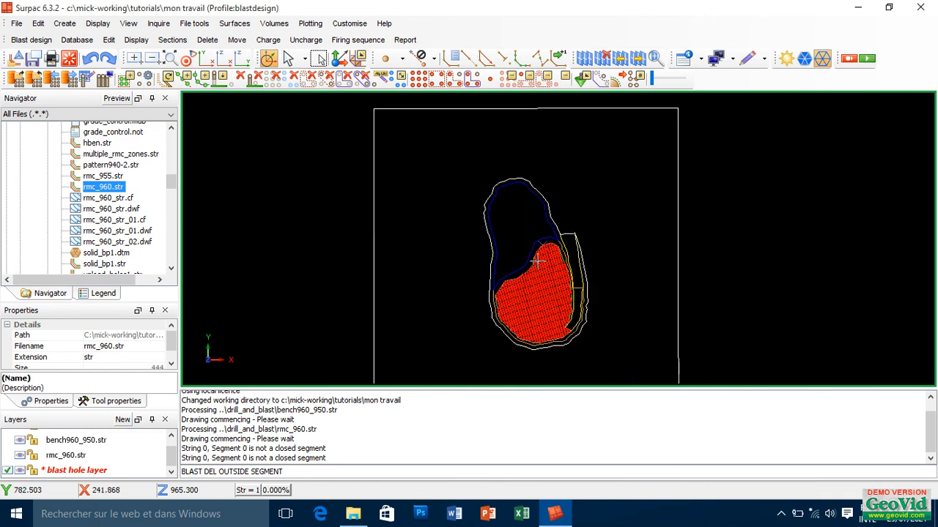
scroll(537, 261, up, 2)
scroll(537, 261, down, 1)
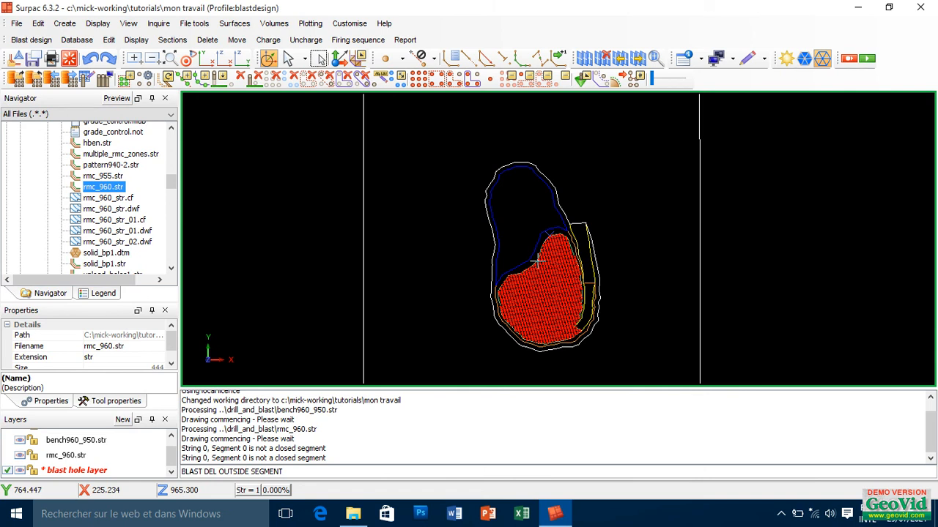
click(782, 514)
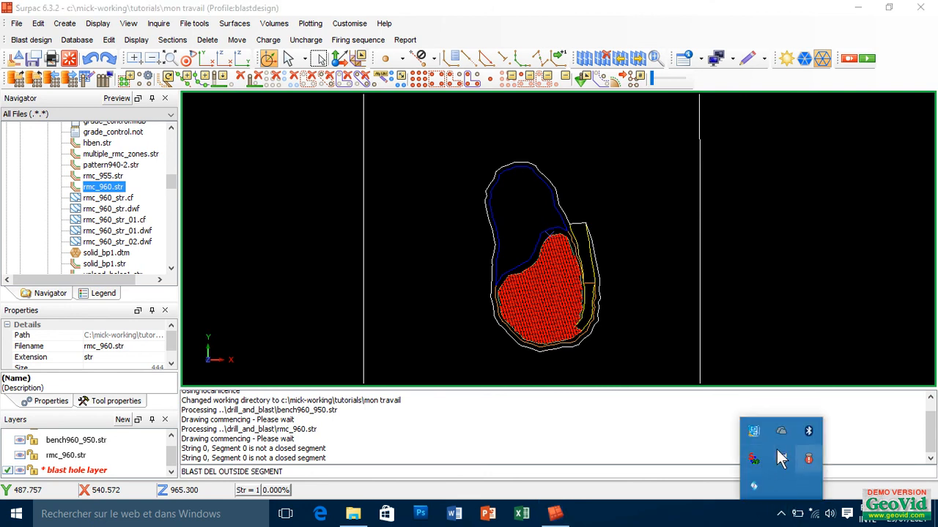